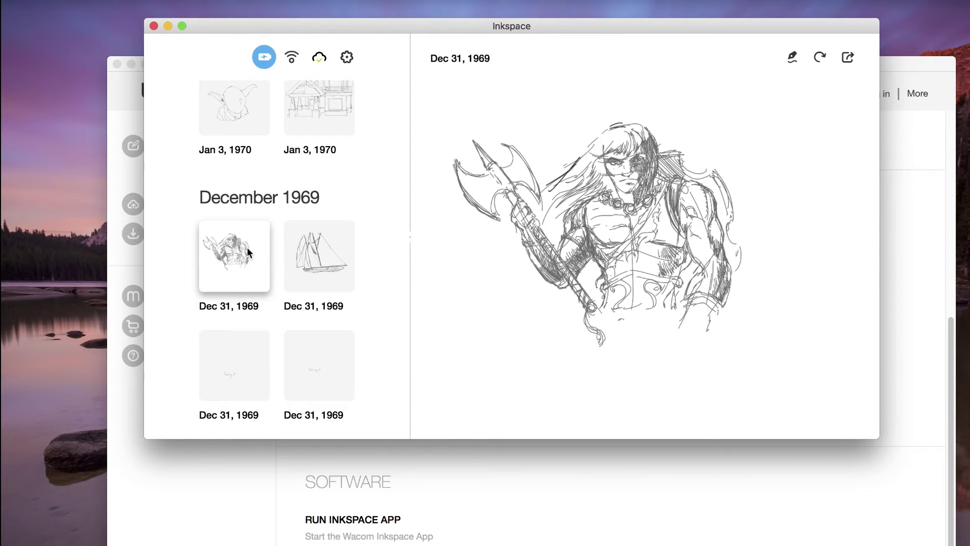
# - Export the warrior sketch from Inkspace and open the layered Pato.psd from Downloads in Photoshop
pyautogui.rightClick(232, 255)
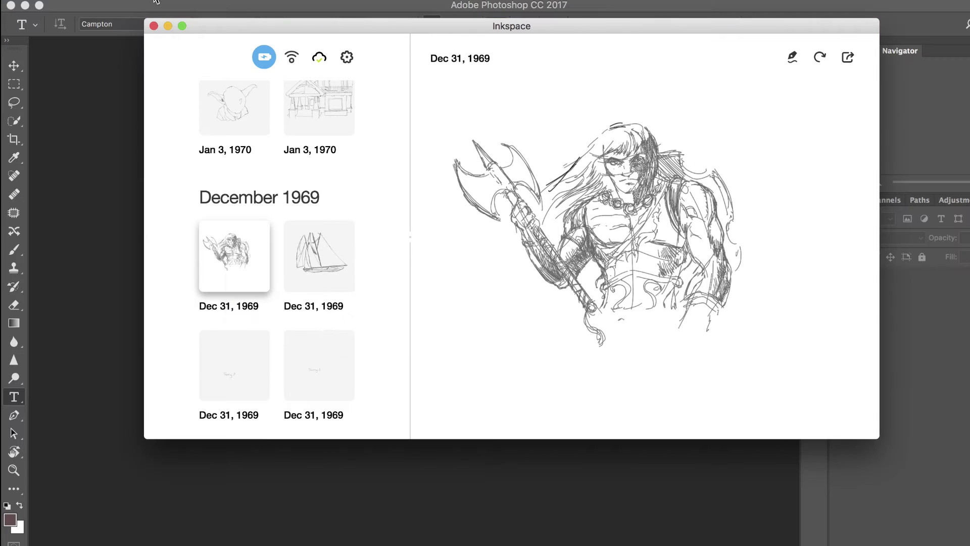
pyautogui.click(847, 58)
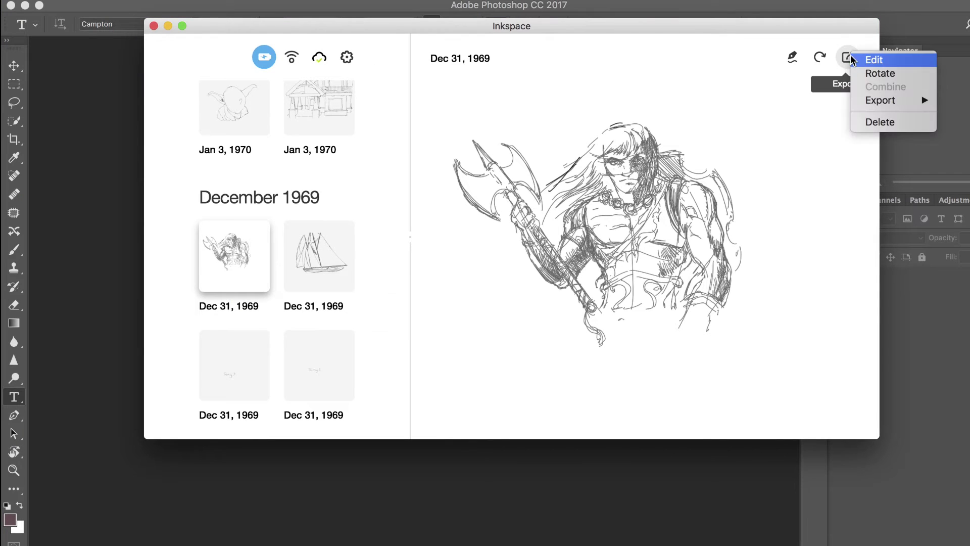
pyautogui.moveTo(881, 100)
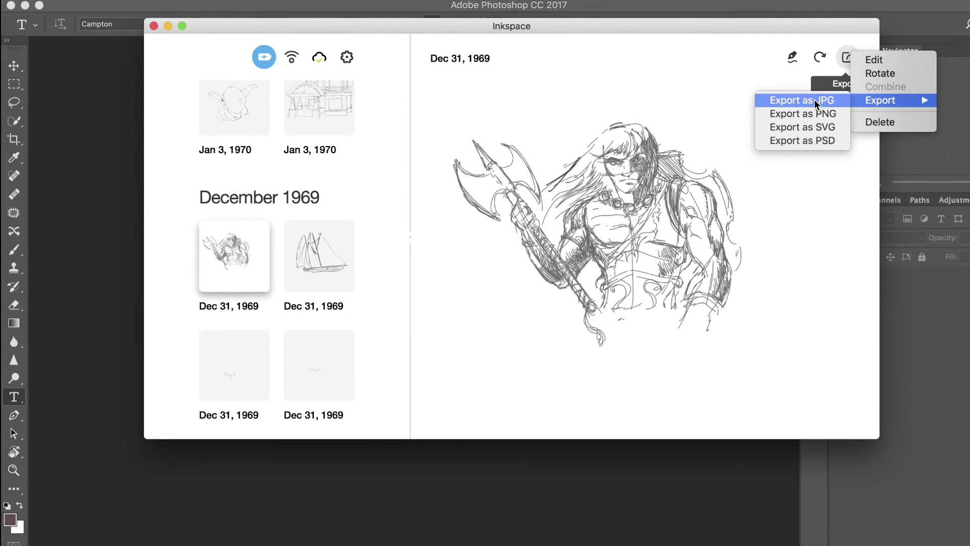
pyautogui.click(815, 101)
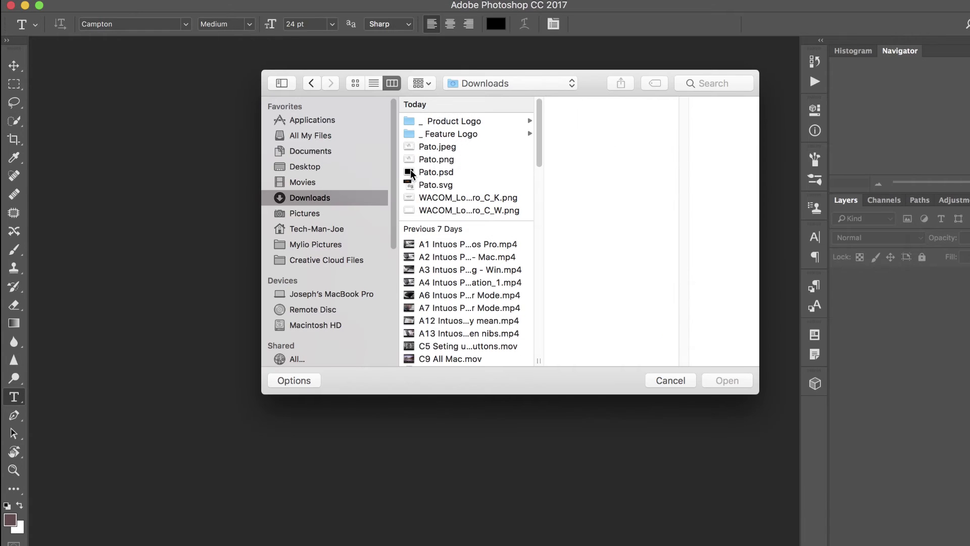
pyautogui.click(425, 173)
pyautogui.click(726, 380)
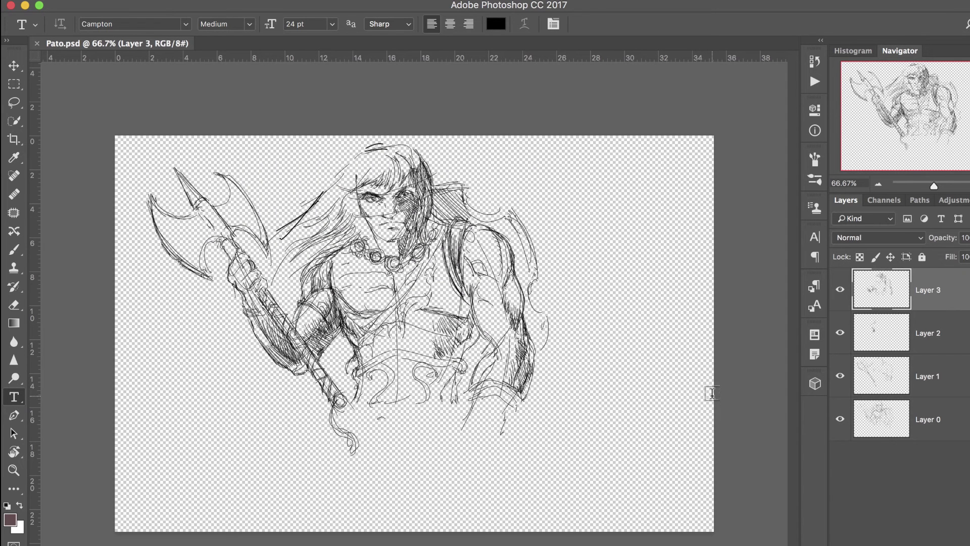
# - Hide Layers 3, 2, 1 and 0 one by one, then show Layers 0 through 3 again
pyautogui.click(839, 290)
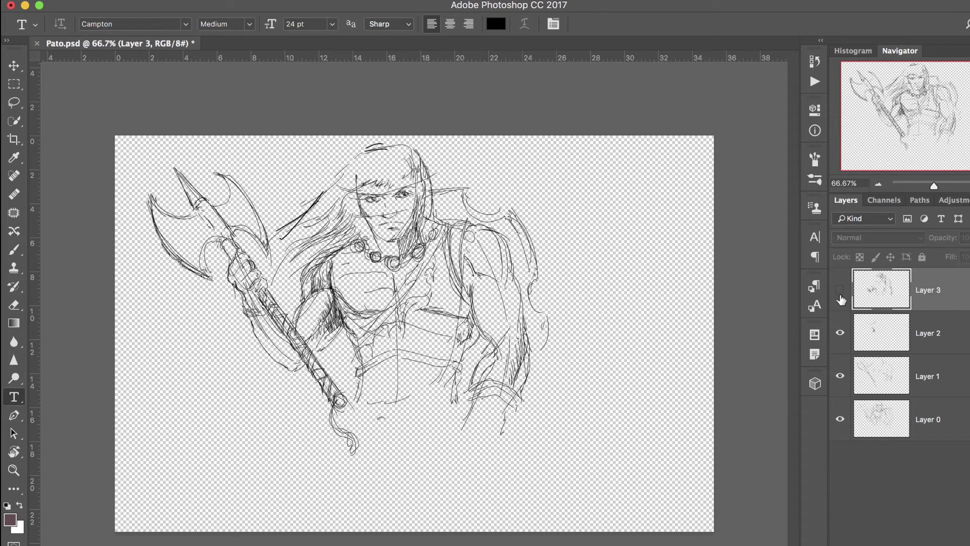
pyautogui.click(840, 333)
pyautogui.click(840, 376)
pyautogui.click(840, 419)
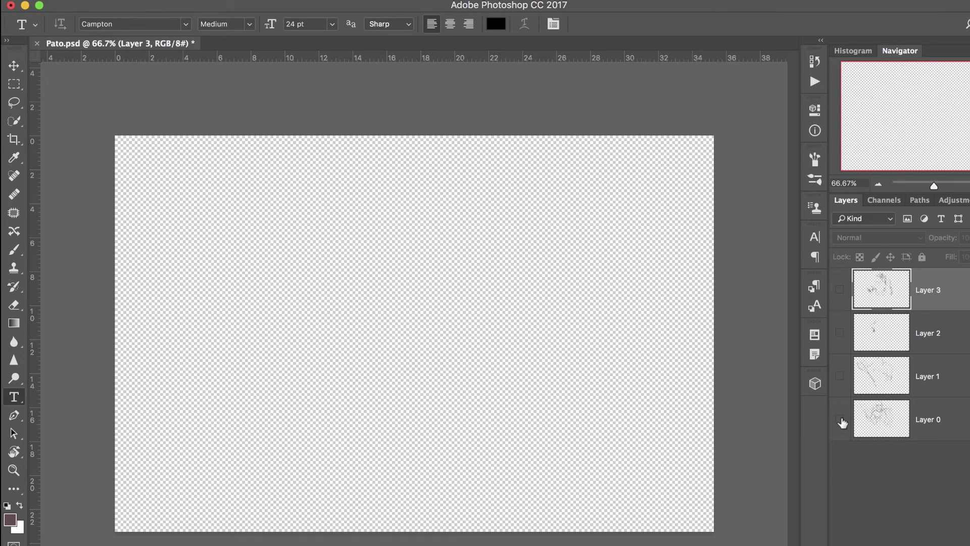
pyautogui.click(839, 420)
pyautogui.click(840, 376)
pyautogui.click(840, 333)
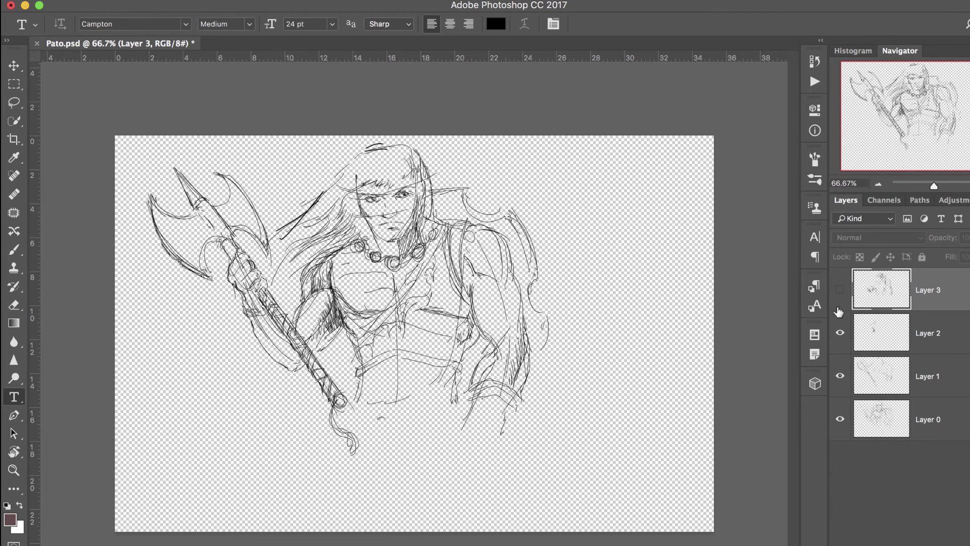
pyautogui.click(840, 290)
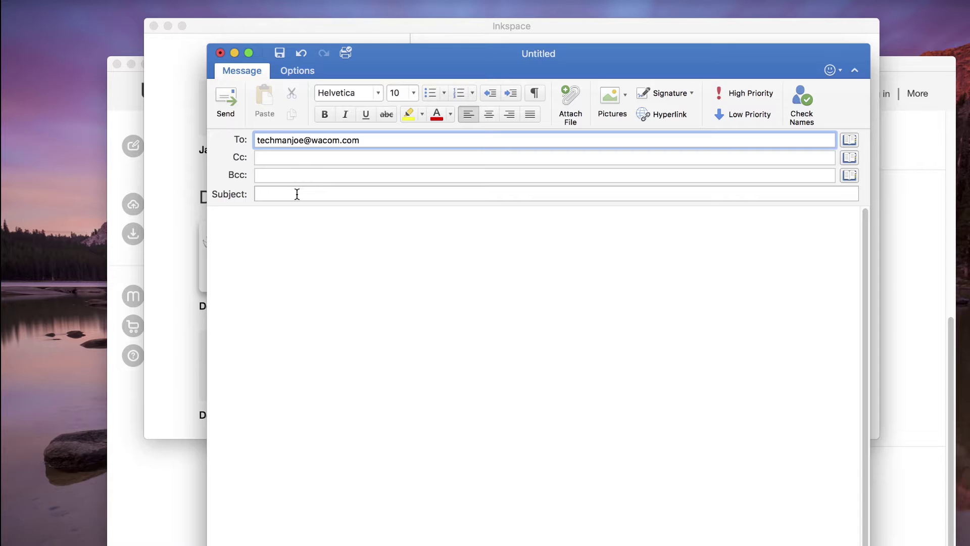
# - Insert the Pato sketch image from Downloads into the message using Picture from File
pyautogui.click(611, 99)
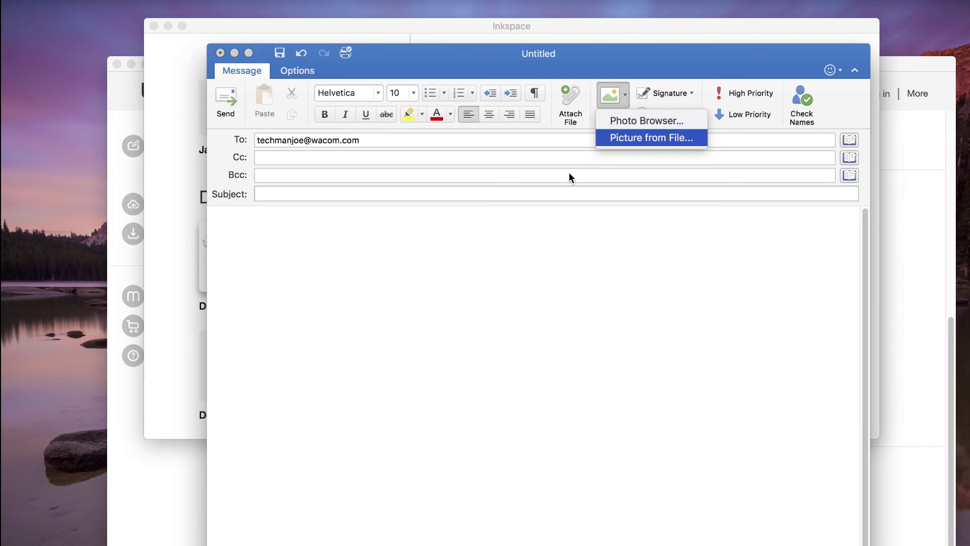
pyautogui.click(644, 137)
pyautogui.click(917, 349)
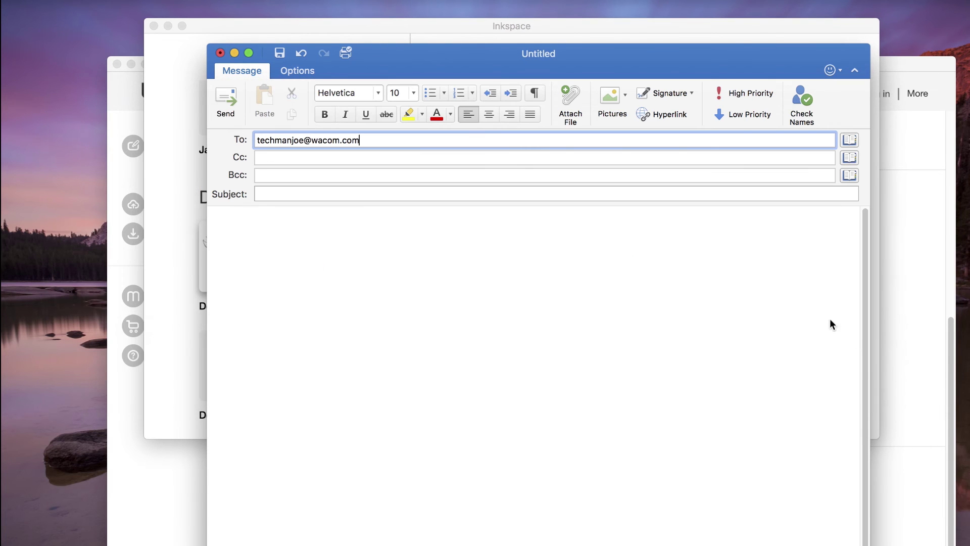